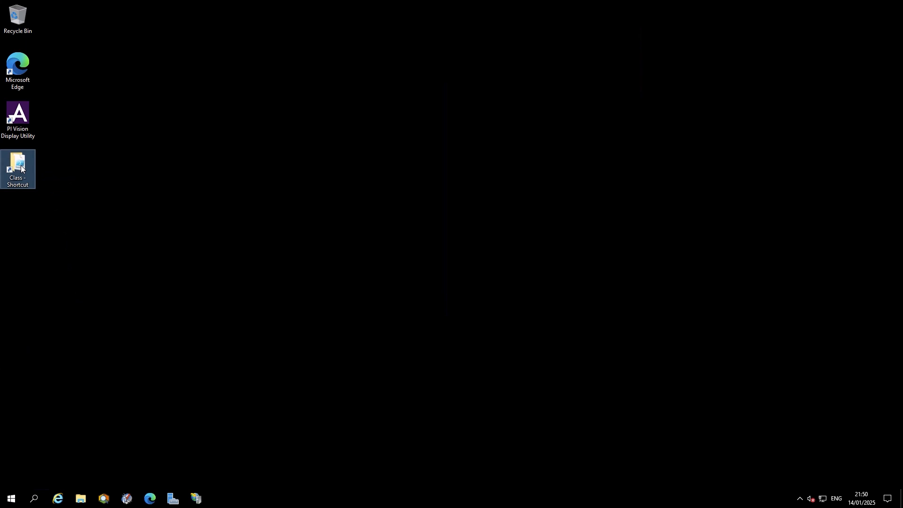
- Open the ConfigureMQTTClientSecret.ps1 script from the Class folder for editing in PowerShell ISE
{"action": "double_click", "coordinate": [19, 166]}
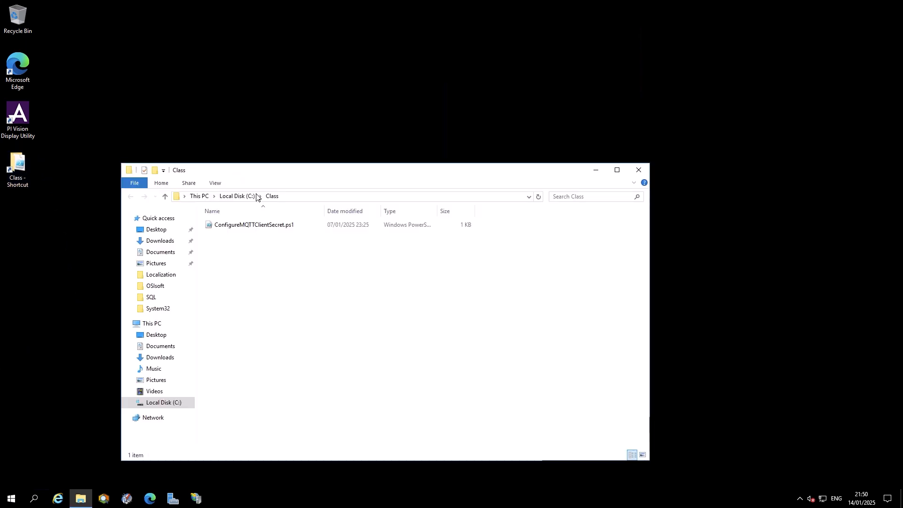
{"action": "left_click", "coordinate": [271, 227]}
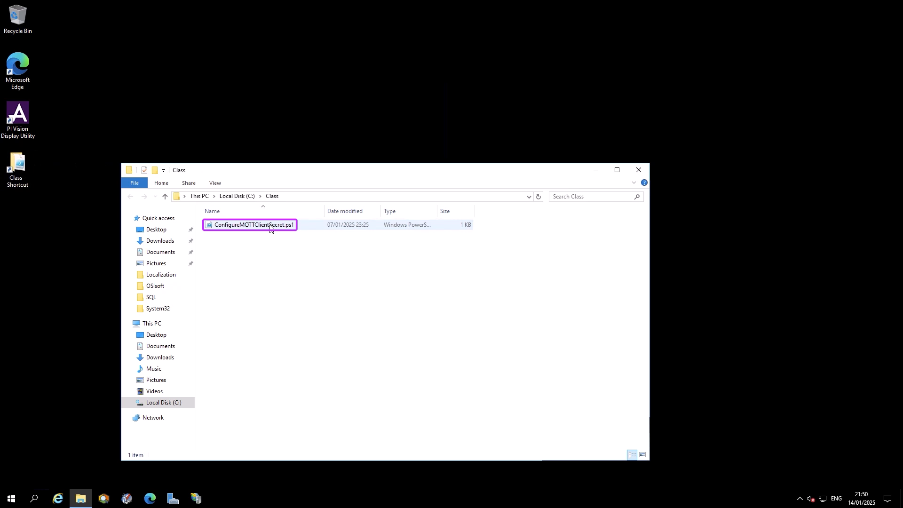
{"action": "right_click", "coordinate": [270, 228]}
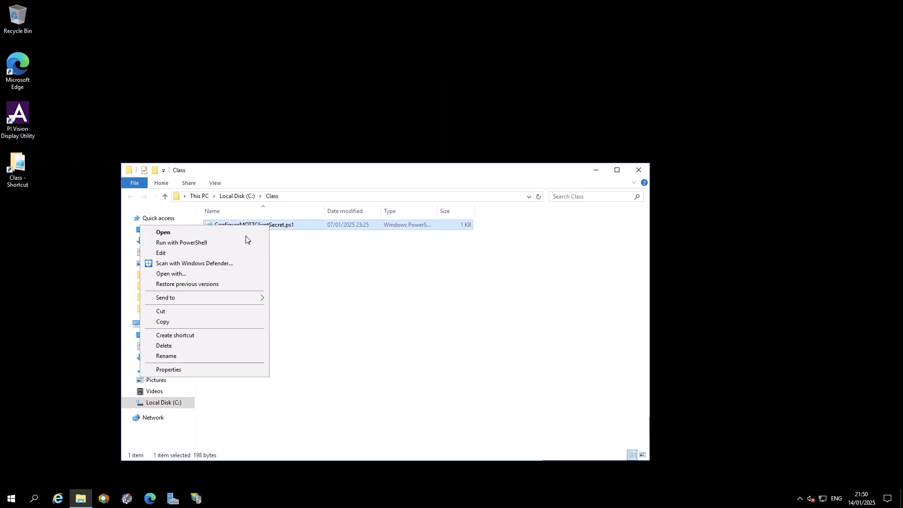
{"action": "left_click", "coordinate": [169, 254]}
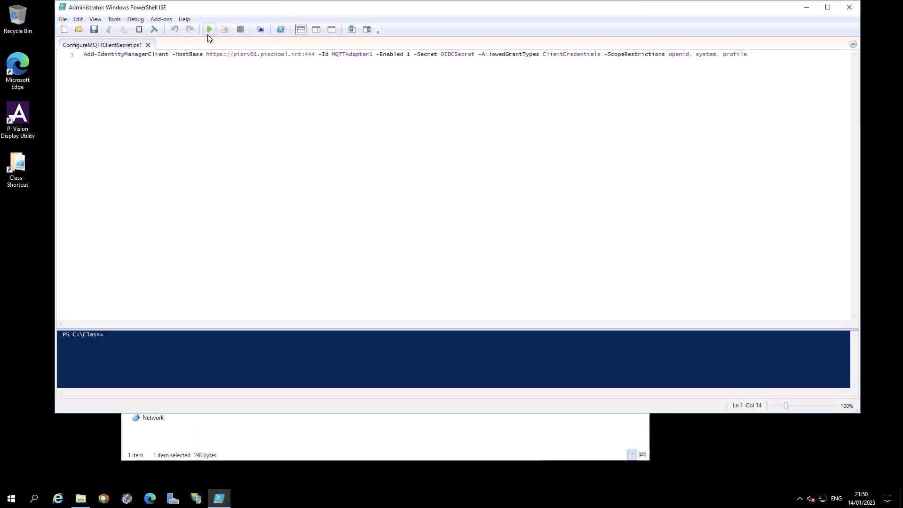
- Run the script that registers the MQTTAdapter1 client and enlarge the console pane to review its output
{"action": "left_click", "coordinate": [211, 29]}
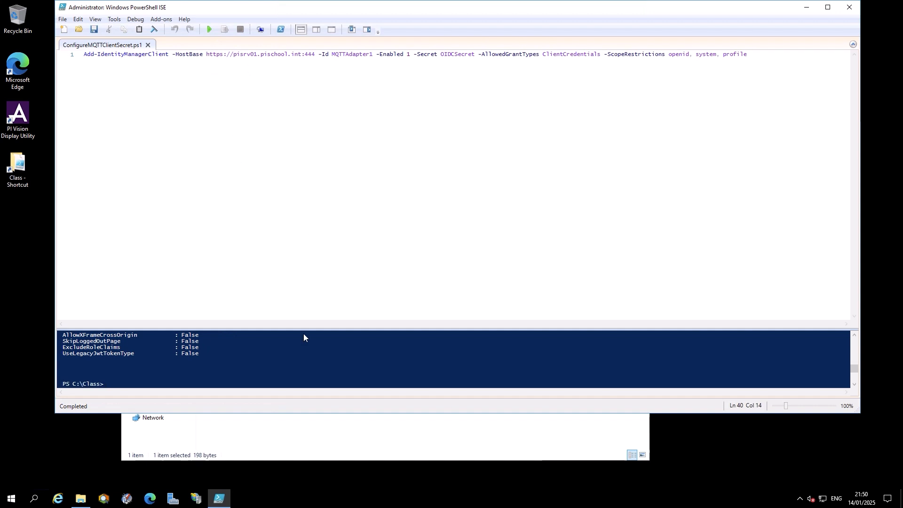
{"action": "left_click_drag", "start_coordinate": [304, 330], "coordinate": [333, 164]}
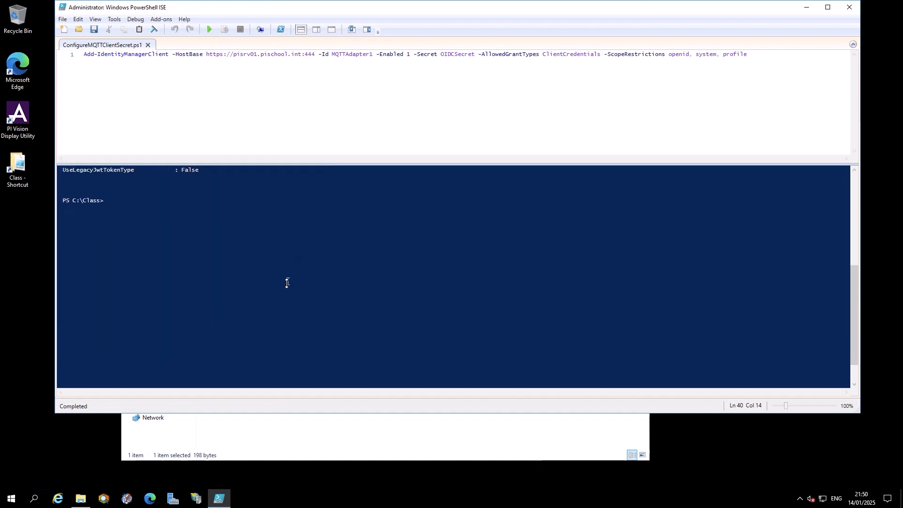
{"action": "scroll", "coordinate": [287, 283], "scroll_direction": "up", "scroll_amount": 10}
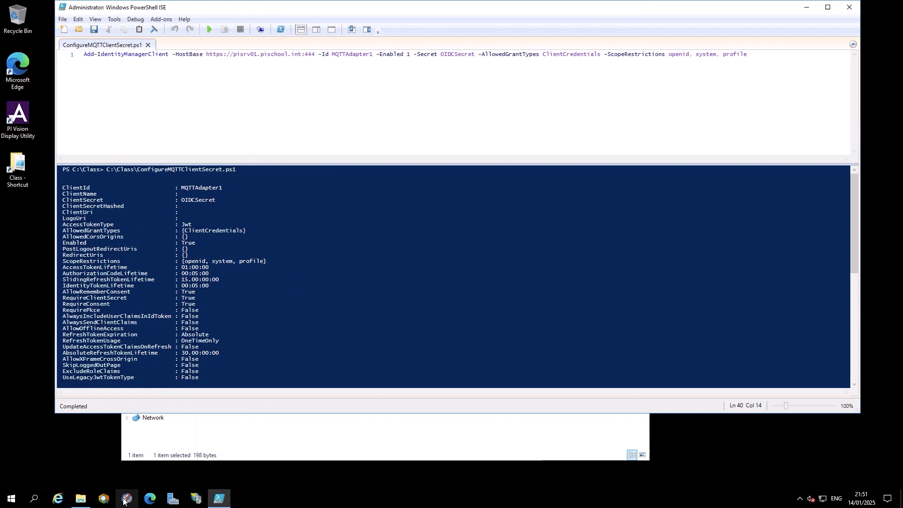
- Switch to PI System Management Tools and start a new security mapping on PISRV01 with Open ID Connect authentication
{"action": "left_click", "coordinate": [126, 498]}
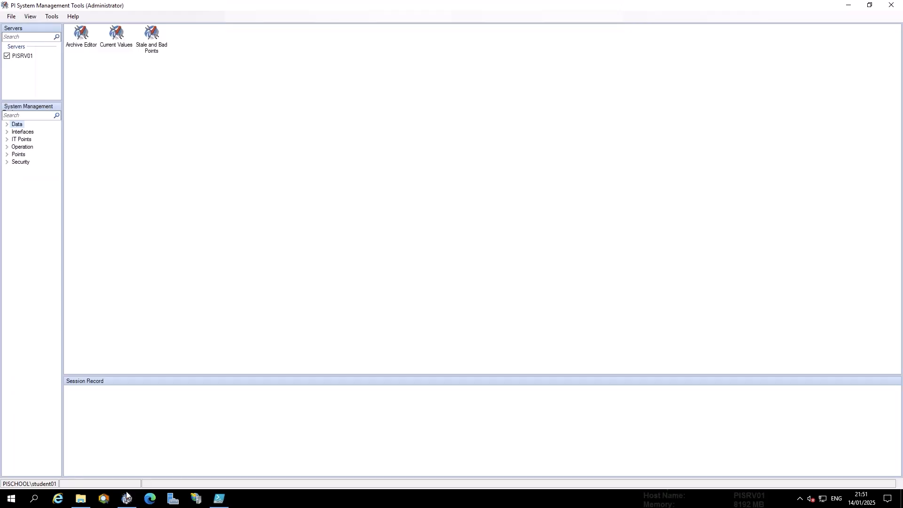
{"action": "left_click", "coordinate": [7, 161]}
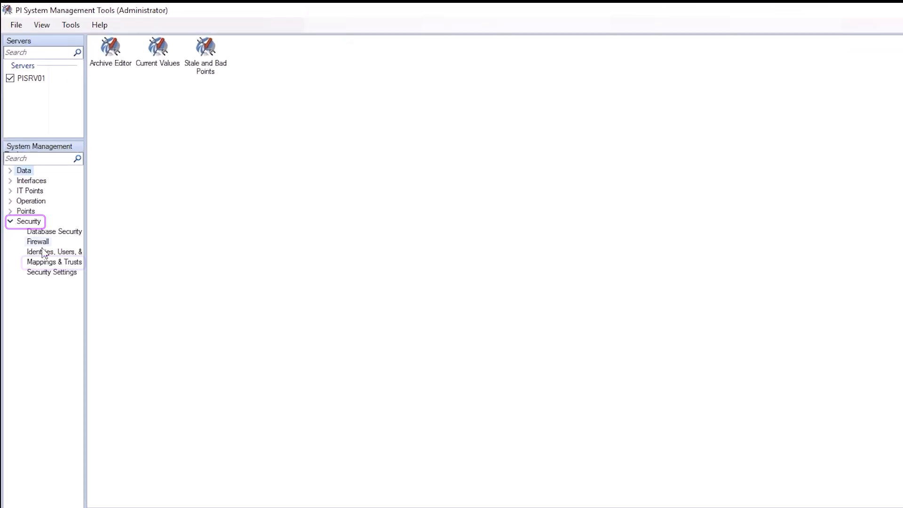
{"action": "left_click", "coordinate": [53, 264]}
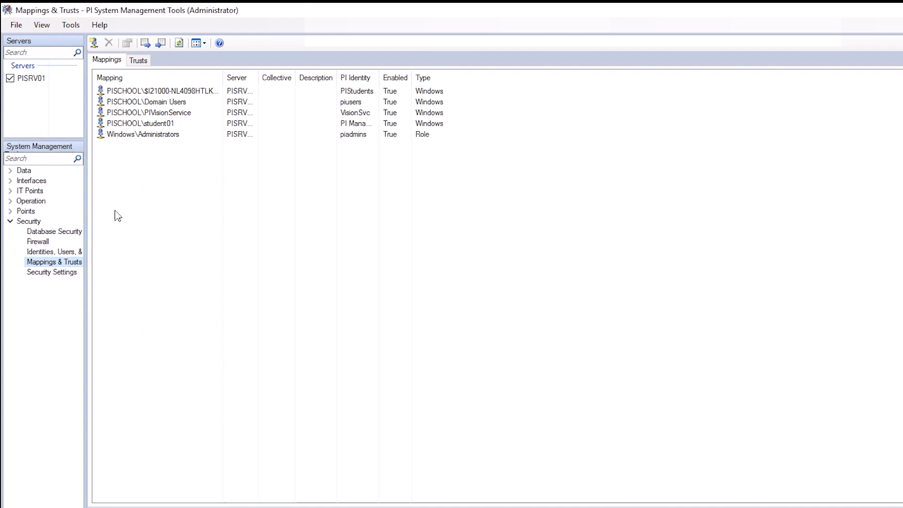
{"action": "left_click", "coordinate": [94, 43]}
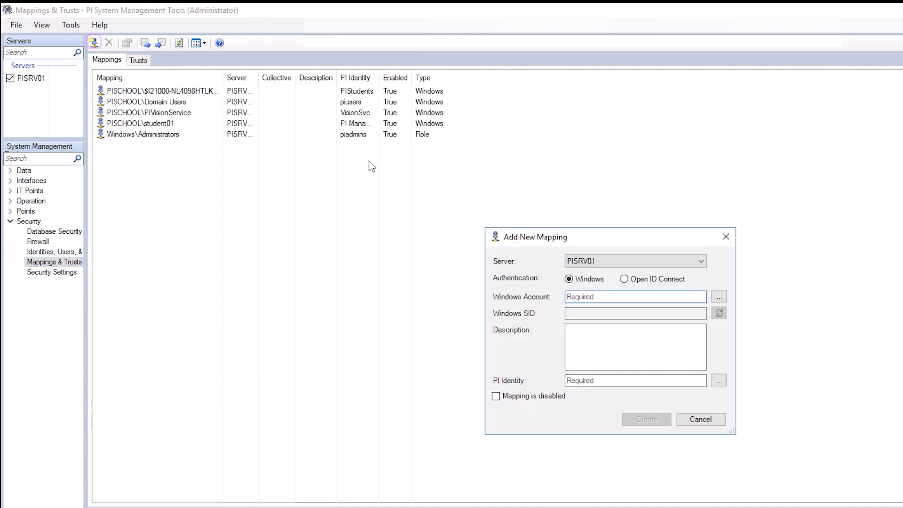
{"action": "left_click", "coordinate": [643, 282]}
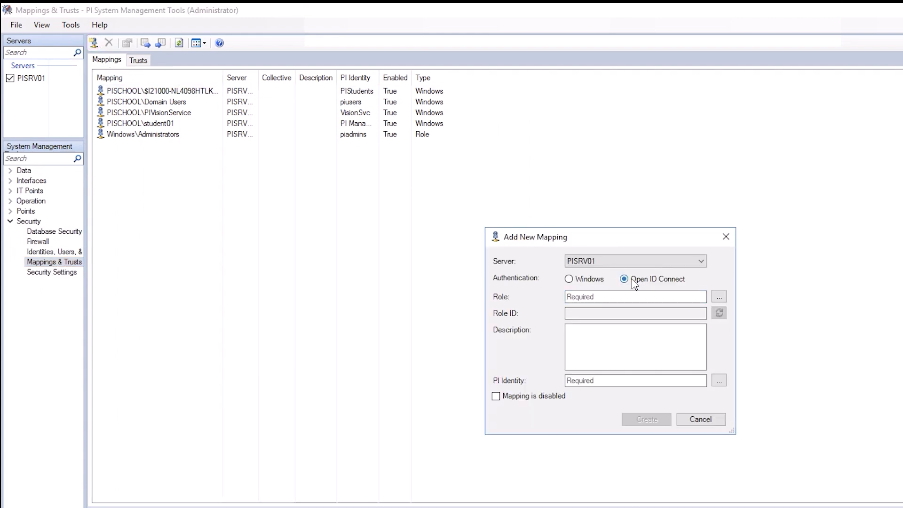
- Choose the client ID MQTTAdapter1 as the role for the new Data Archive mapping
{"action": "left_click", "coordinate": [720, 297]}
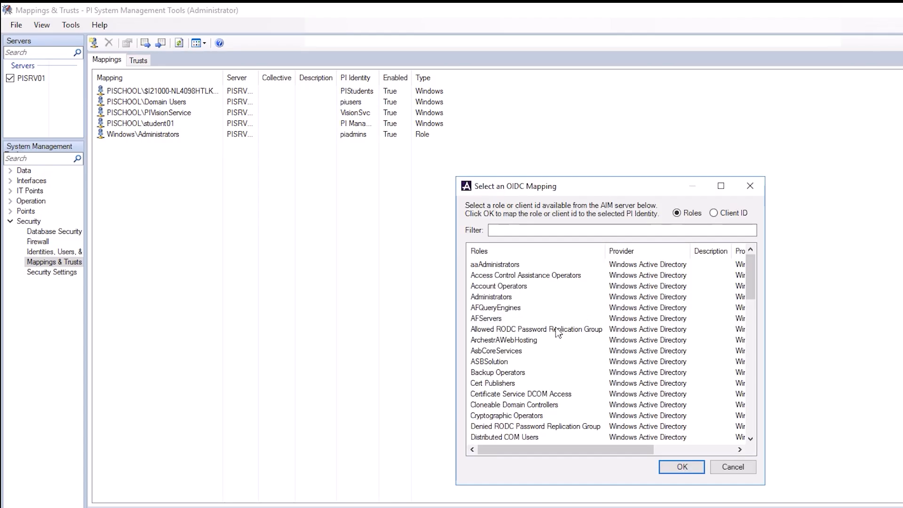
{"action": "scroll", "coordinate": [560, 343], "scroll_direction": "down", "scroll_amount": 3}
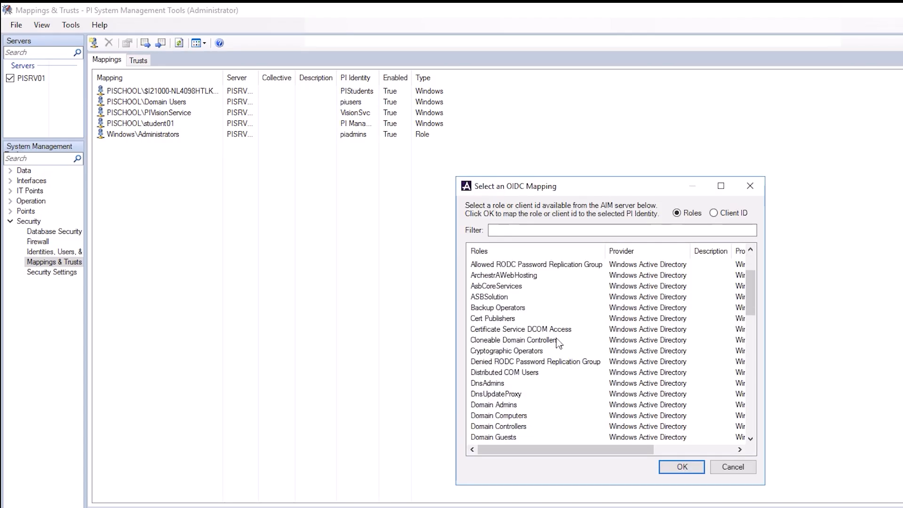
{"action": "left_click", "coordinate": [714, 213]}
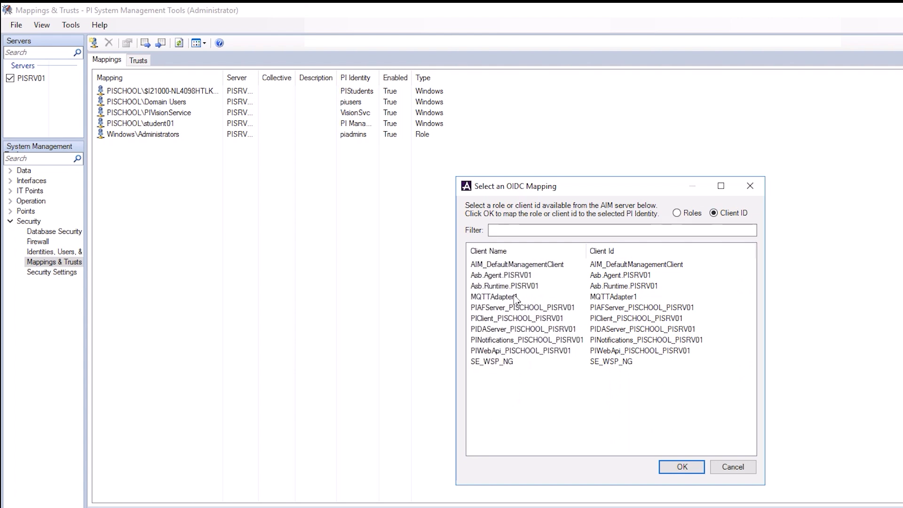
{"action": "left_click", "coordinate": [512, 299]}
{"action": "left_click", "coordinate": [682, 467]}
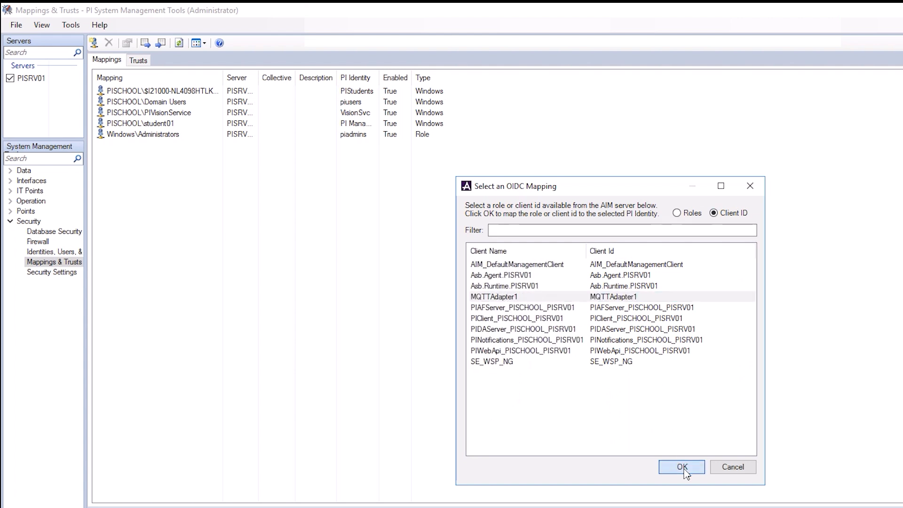
- Assign the Adapters PI identity to the Data Archive mapping and create it
{"action": "left_click", "coordinate": [719, 380]}
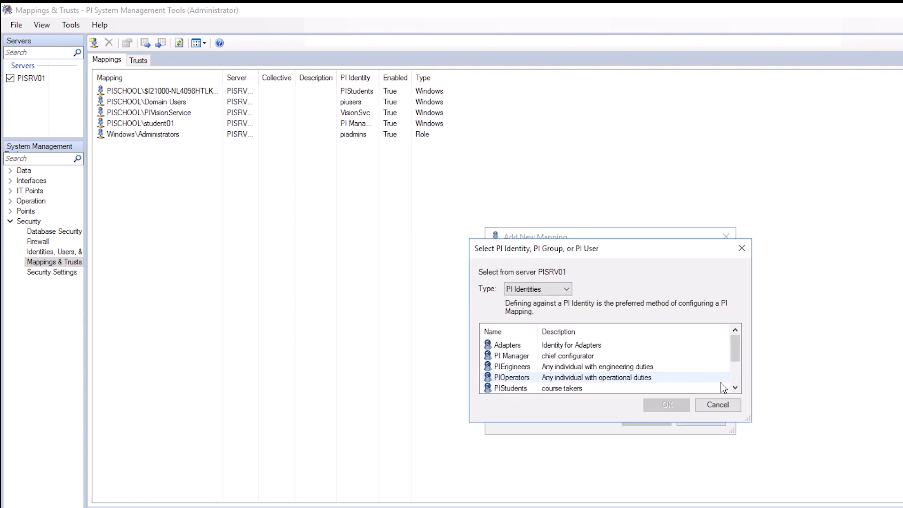
{"action": "left_click", "coordinate": [585, 345]}
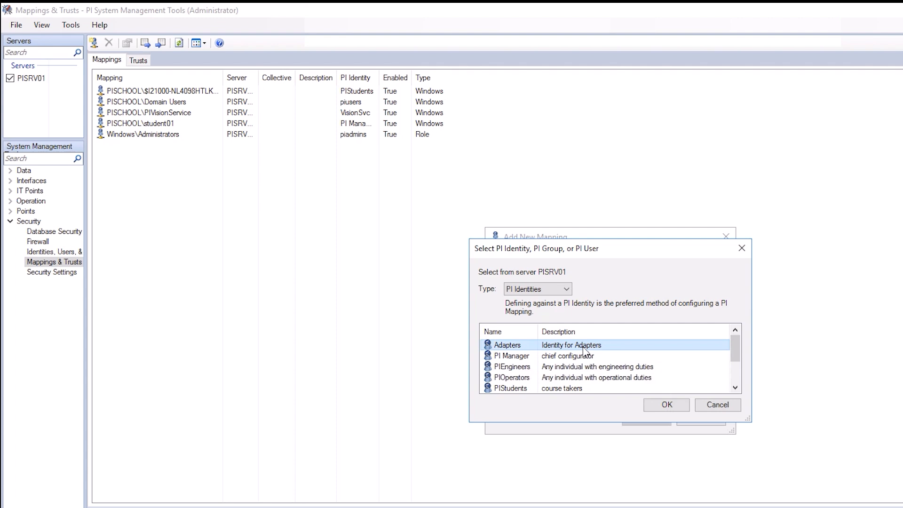
{"action": "left_click", "coordinate": [664, 405]}
{"action": "left_click", "coordinate": [648, 419]}
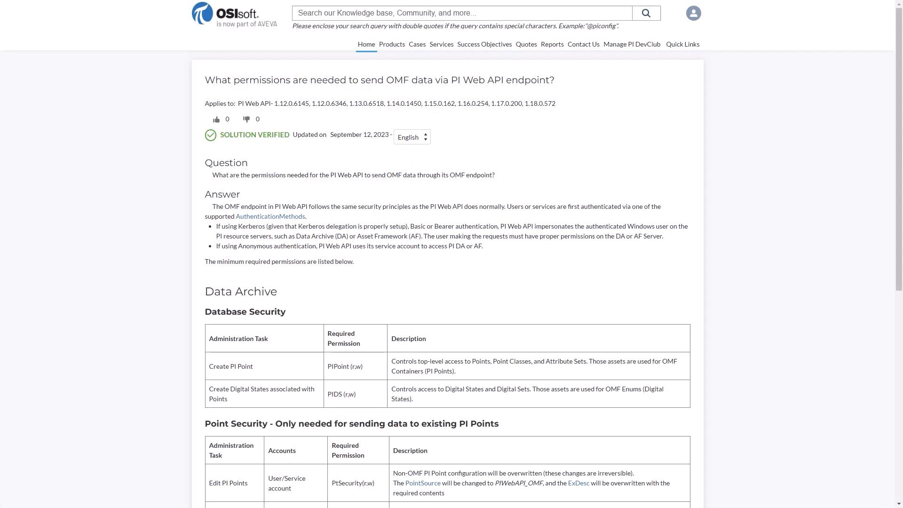
- Examine the Data Archive permissions in the article on sending OMF data via the PI Web API endpoint
{"action": "scroll", "coordinate": [452, 254], "scroll_direction": "down", "scroll_amount": 2}
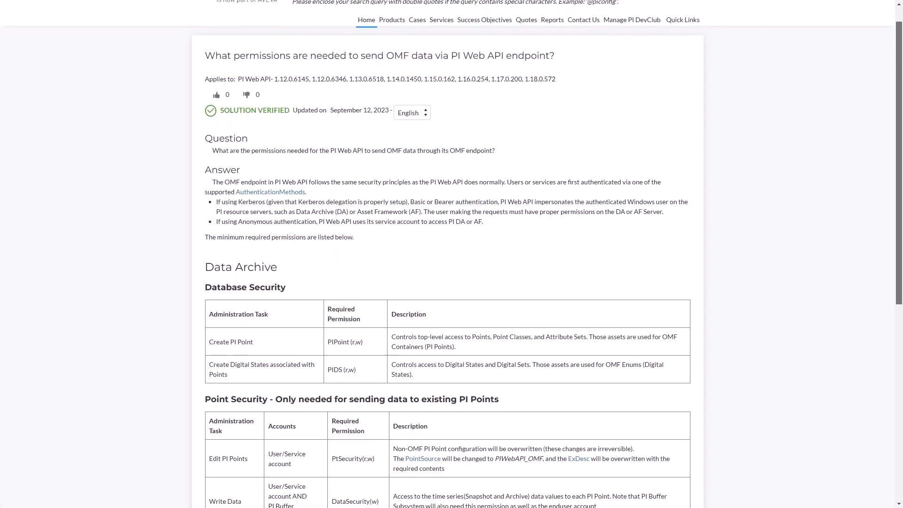
{"action": "scroll", "coordinate": [452, 254], "scroll_direction": "down", "scroll_amount": 2}
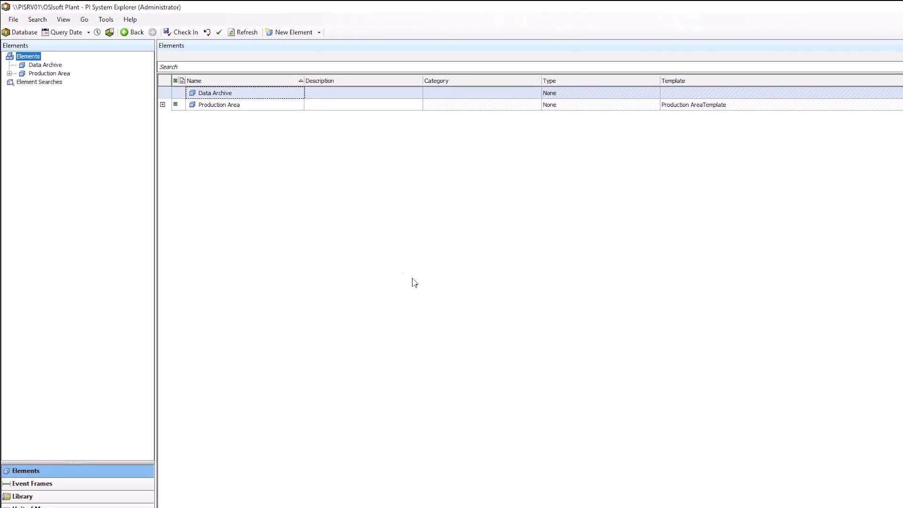
- In PI System Explorer, start a new security mapping in the AF server properties with OpenID Connect authentication
{"action": "left_click", "coordinate": [19, 24]}
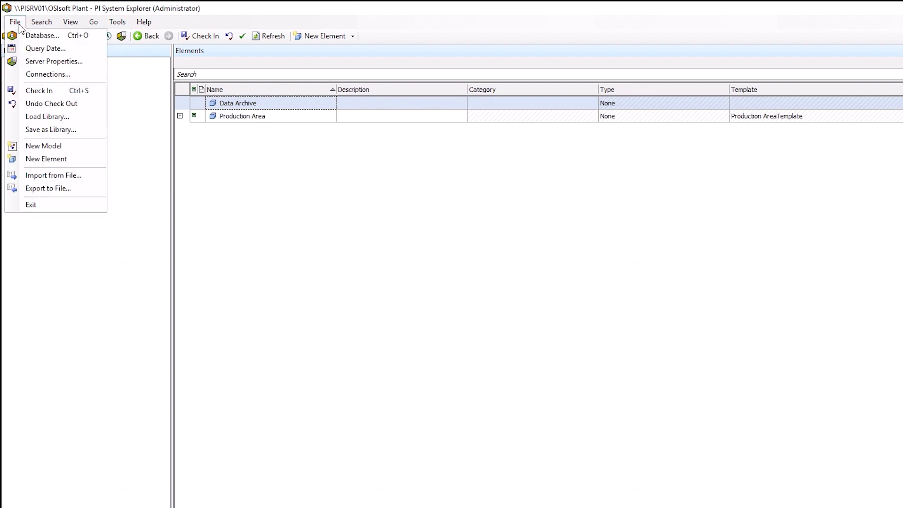
{"action": "left_click", "coordinate": [47, 66]}
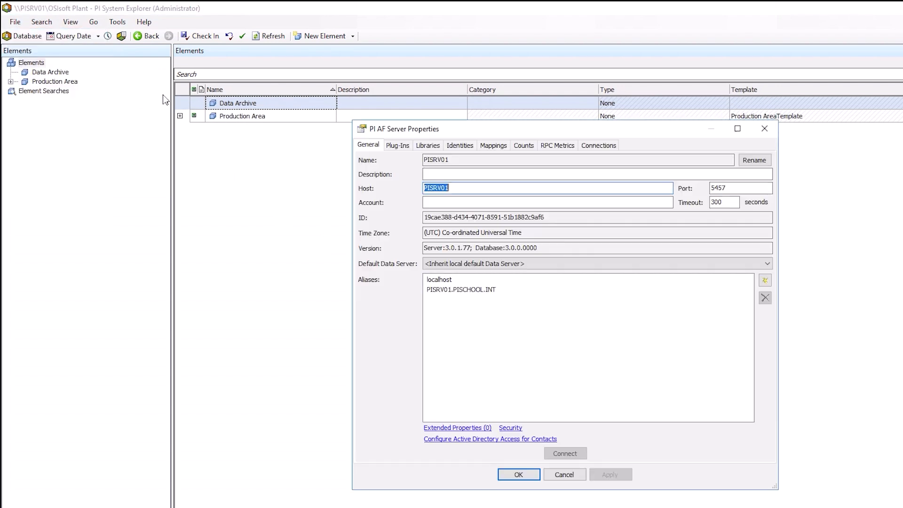
{"action": "left_click", "coordinate": [495, 145]}
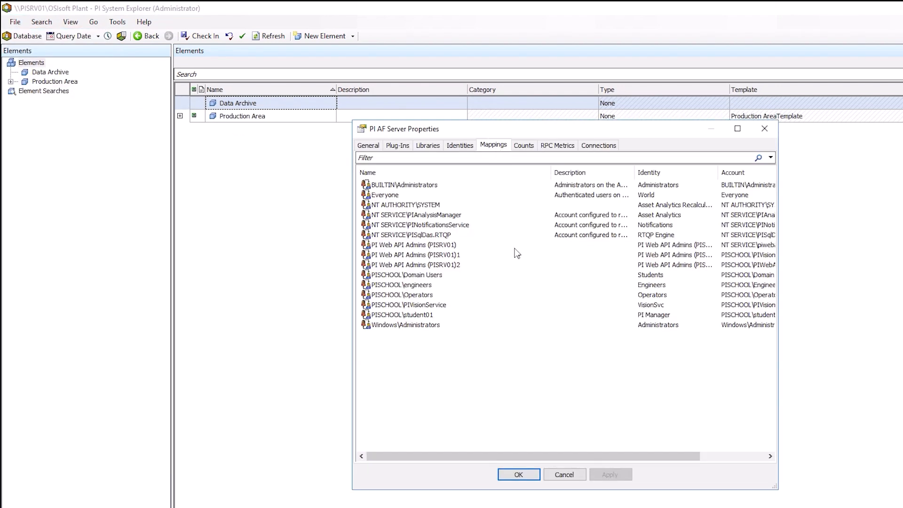
{"action": "right_click", "coordinate": [434, 404]}
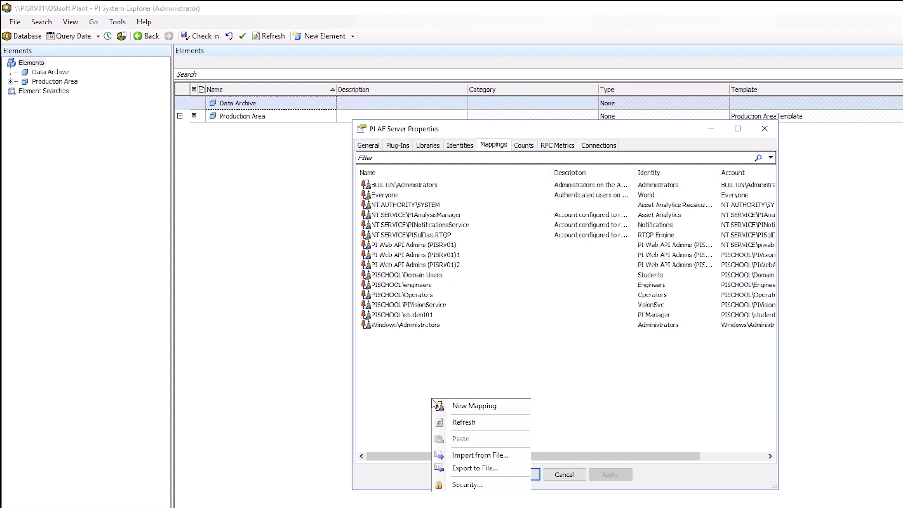
{"action": "left_click", "coordinate": [455, 408]}
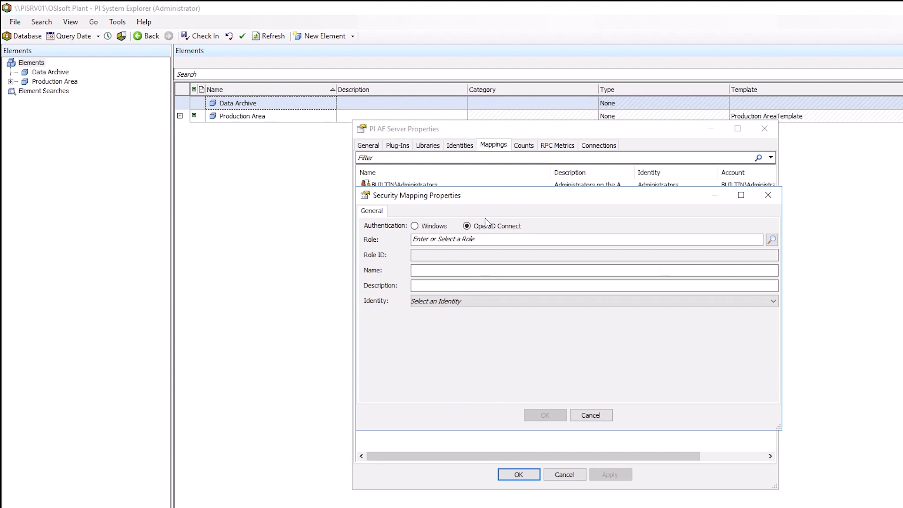
- Choose the client ID MQTTAdapter1 as the role for the new AF mapping
{"action": "left_click", "coordinate": [772, 240]}
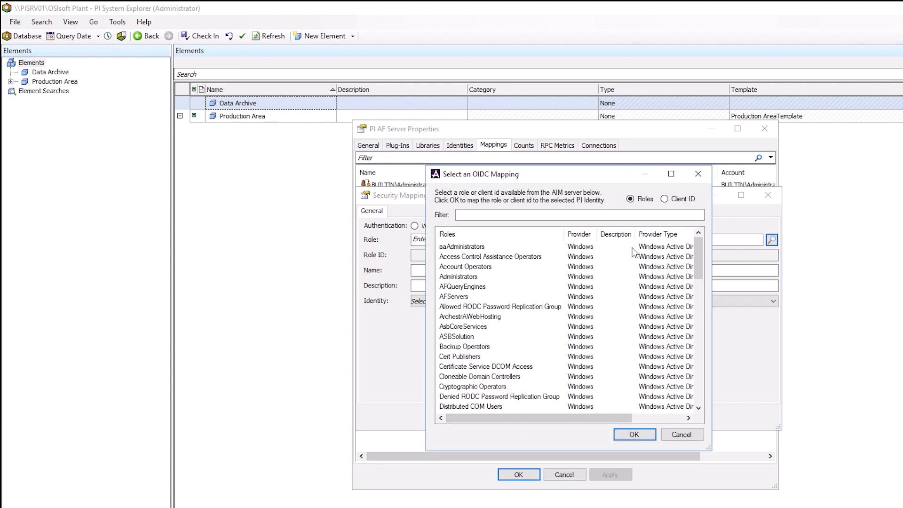
{"action": "left_click", "coordinate": [664, 199]}
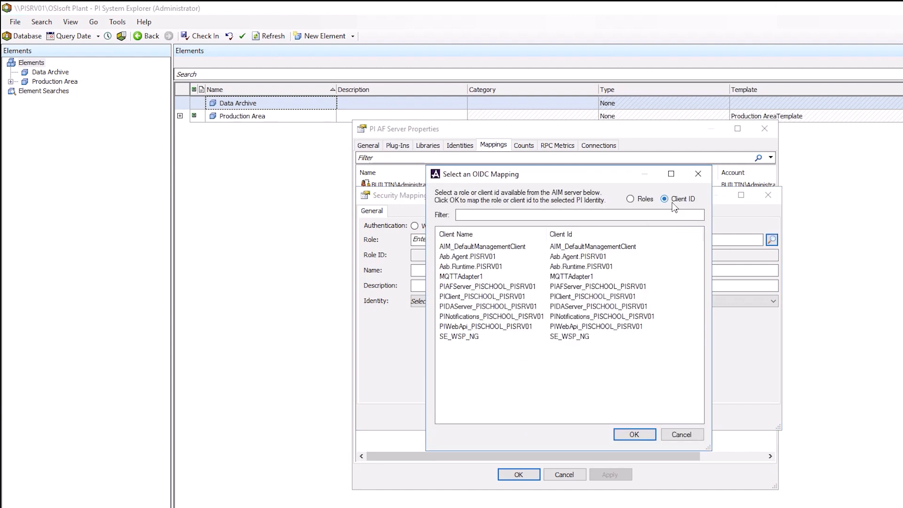
{"action": "left_click", "coordinate": [504, 278]}
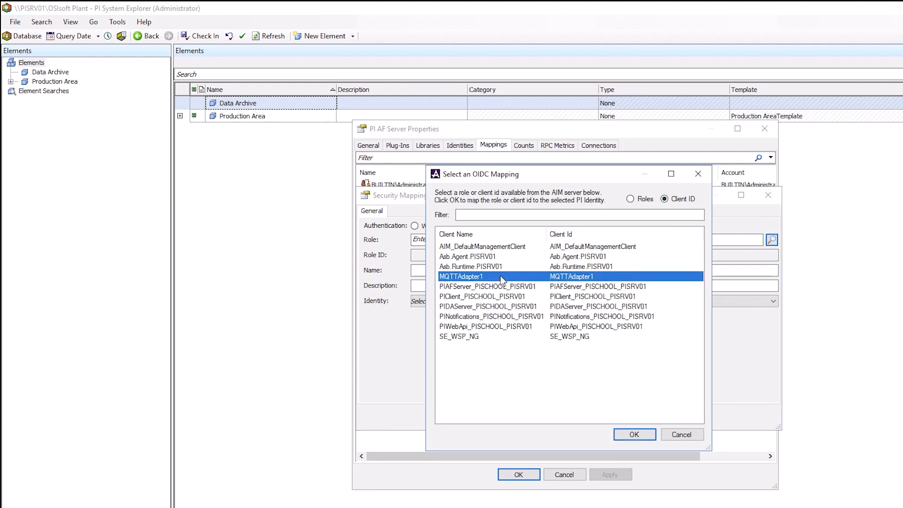
{"action": "left_click", "coordinate": [634, 435]}
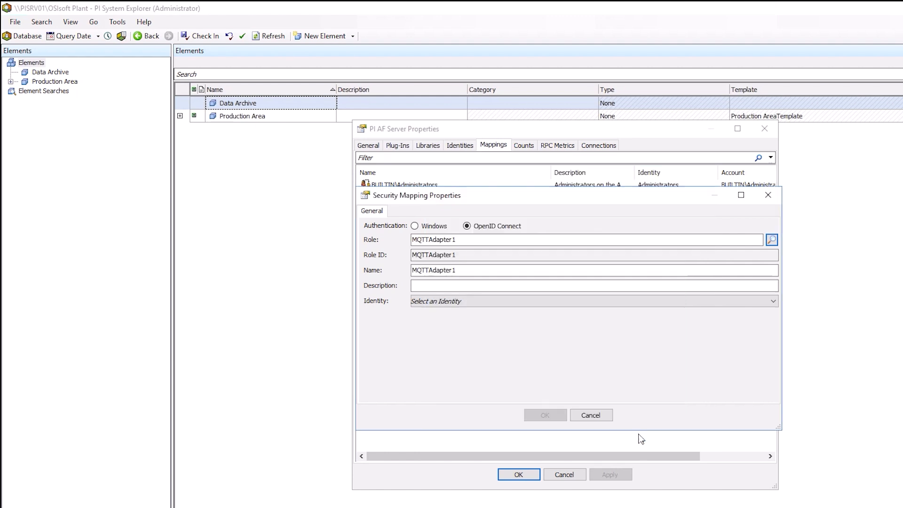
- Set the AF mapping's identity to Adapters and save the mapping
{"action": "left_click", "coordinate": [666, 301]}
{"action": "left_click", "coordinate": [476, 312]}
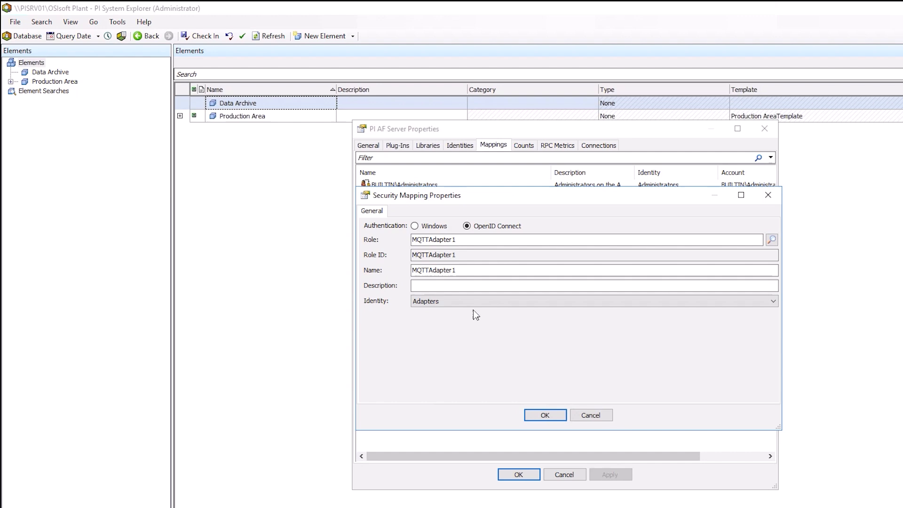
{"action": "left_click", "coordinate": [545, 415]}
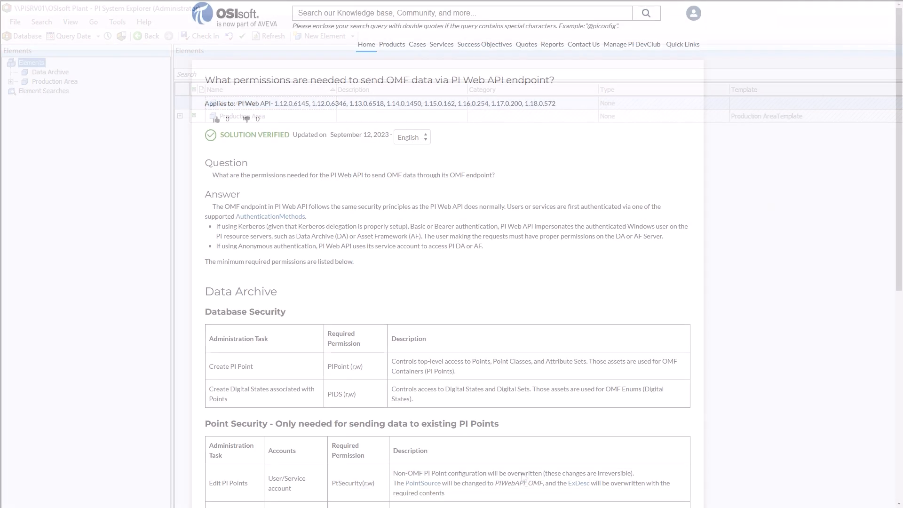
- Examine the minimum Asset Framework permissions in the article on sending OMF data via the PI Web API endpoint
{"action": "scroll", "coordinate": [451, 254], "scroll_direction": "down", "scroll_amount": 3}
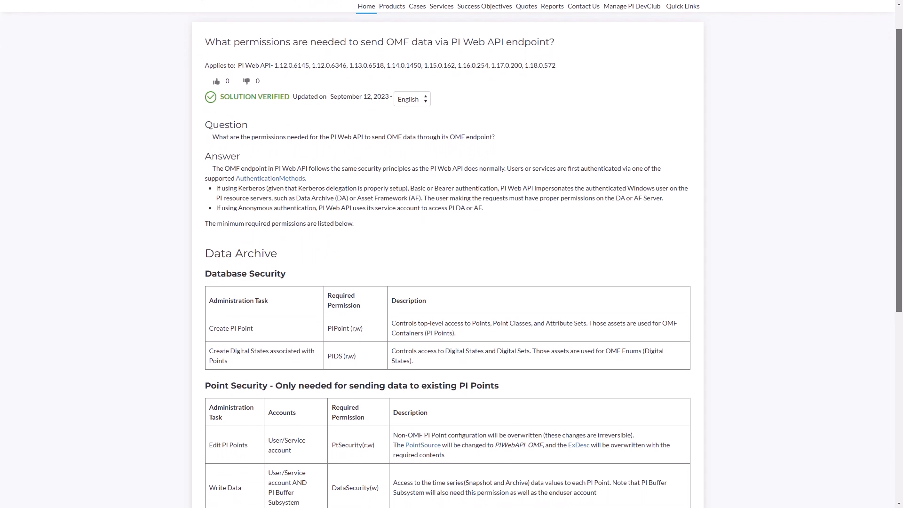
{"action": "scroll", "coordinate": [452, 254], "scroll_direction": "down", "scroll_amount": 2}
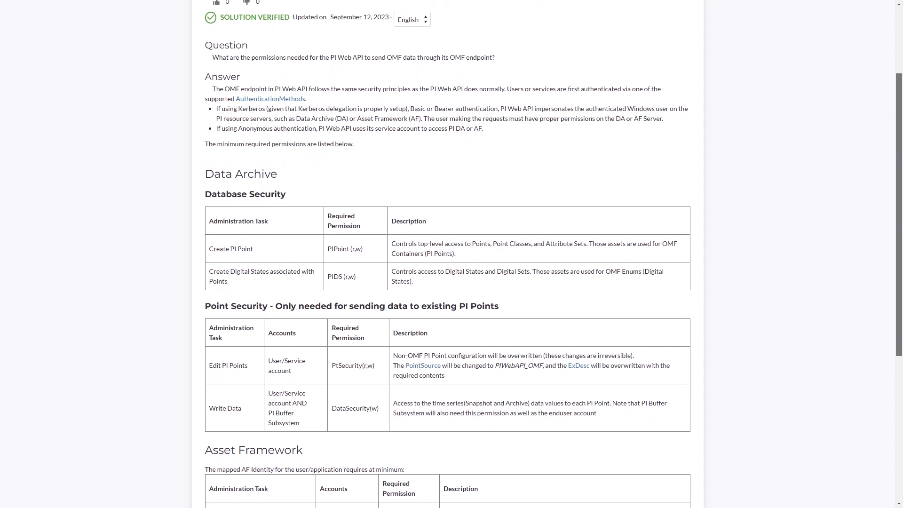
{"action": "scroll", "coordinate": [452, 254], "scroll_direction": "down", "scroll_amount": 2}
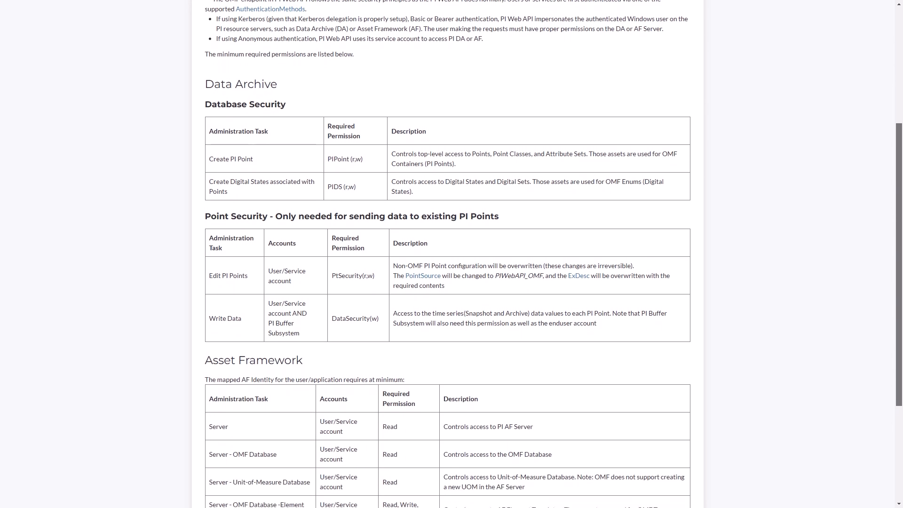
{"action": "scroll", "coordinate": [451, 254], "scroll_direction": "down", "scroll_amount": 2}
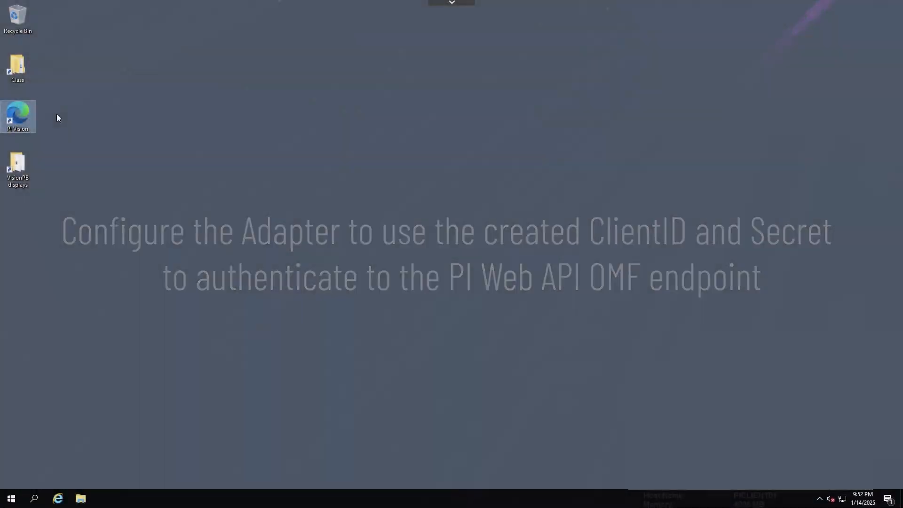
- Open ConfigureOMFEndpointOIDC.ps1 from the MQTT subfolder of the Class folder in Windows PowerShell ISE and run the script
{"action": "double_click", "coordinate": [23, 68]}
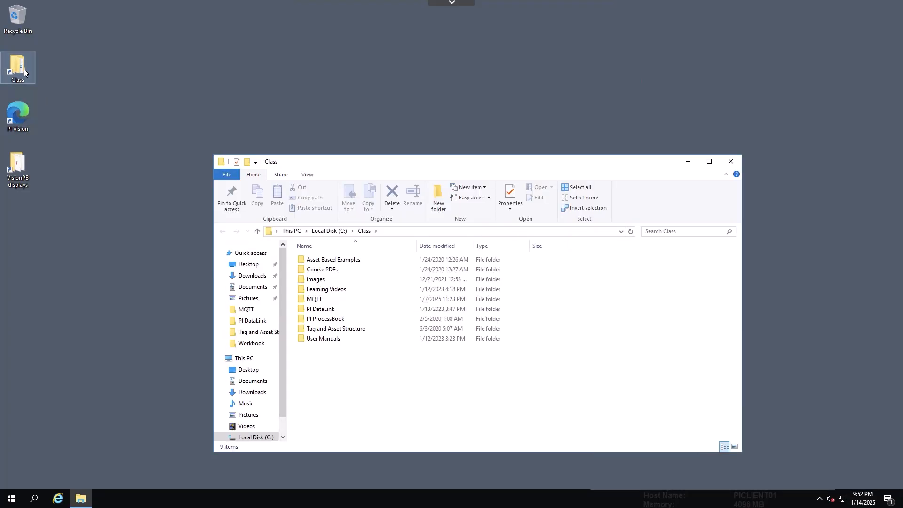
{"action": "double_click", "coordinate": [314, 300]}
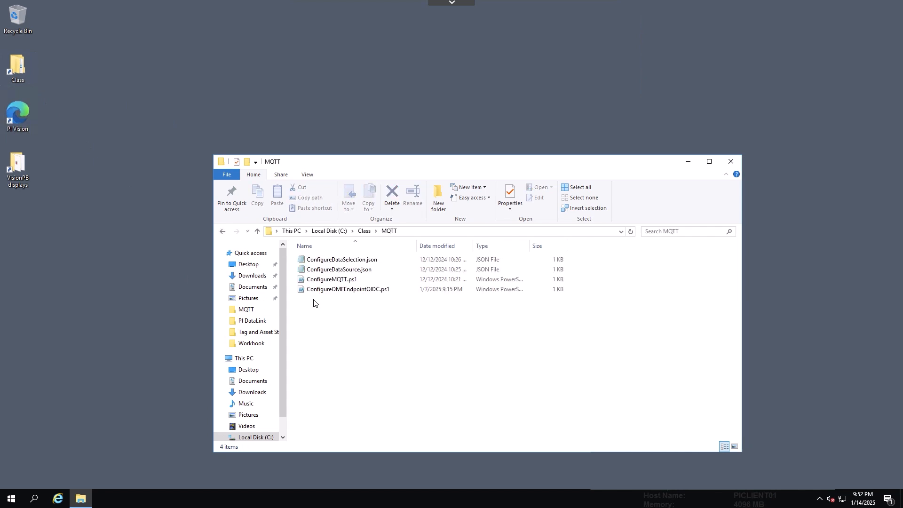
{"action": "left_click", "coordinate": [328, 292]}
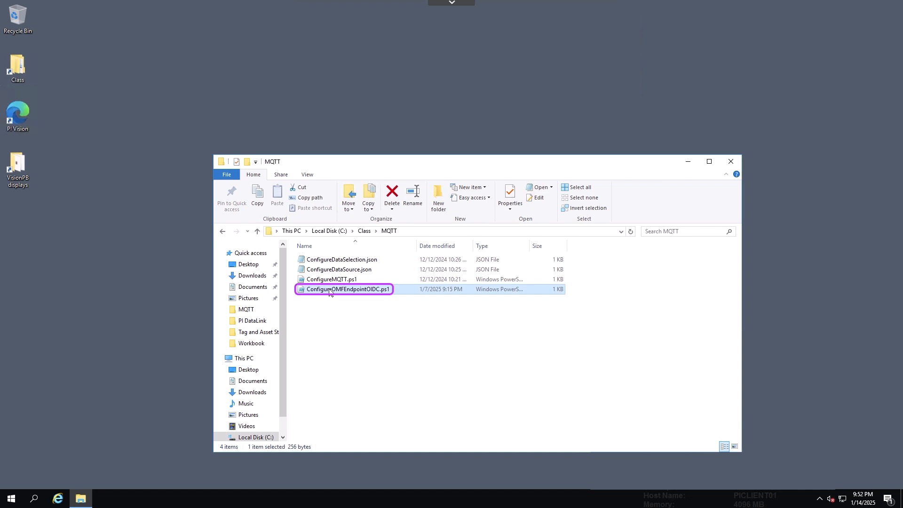
{"action": "right_click", "coordinate": [329, 292]}
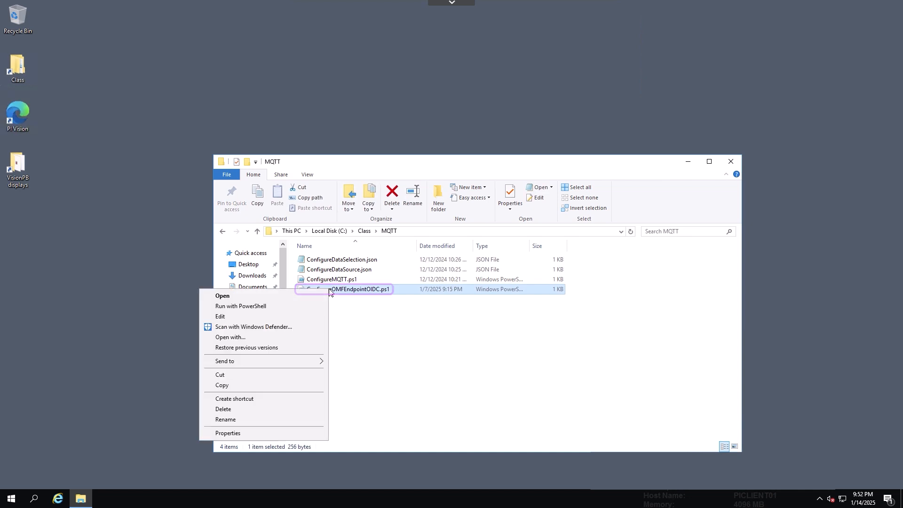
{"action": "left_click", "coordinate": [248, 318]}
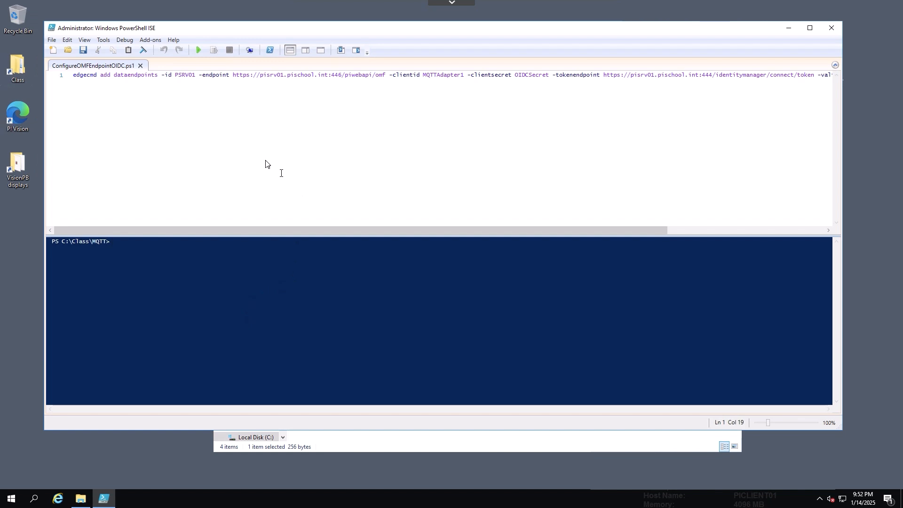
{"action": "left_click", "coordinate": [198, 49]}
{"action": "left_click", "coordinate": [197, 53]}
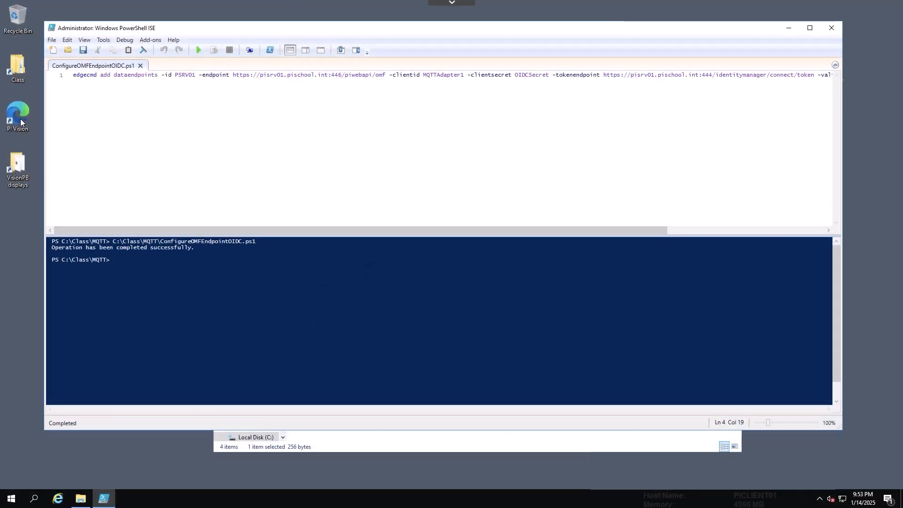
- In PI Vision, start a new display and search the PISRV01 tags for MQTT*
{"action": "double_click", "coordinate": [21, 119]}
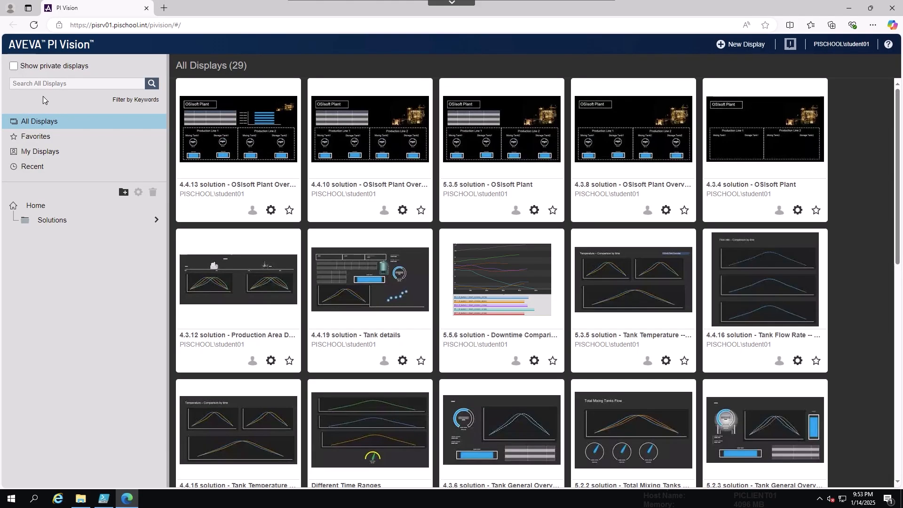
{"action": "left_click", "coordinate": [747, 47]}
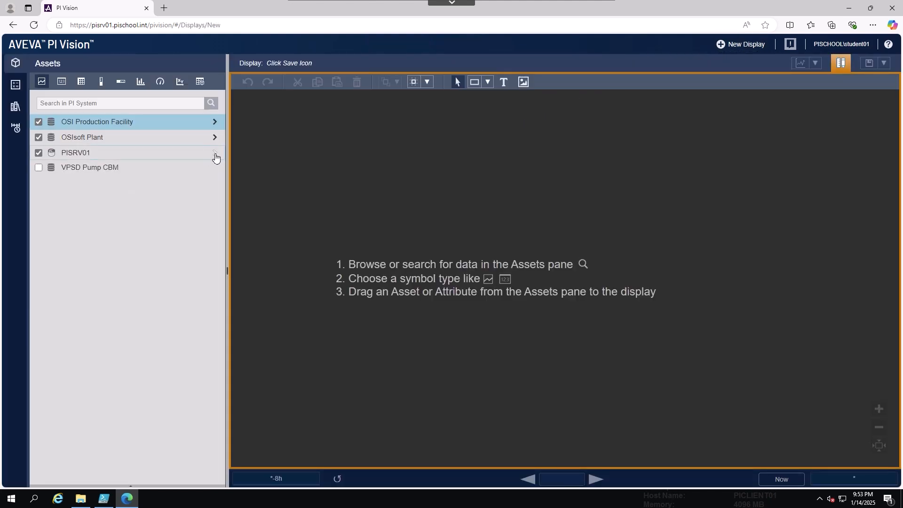
{"action": "left_click", "coordinate": [215, 154]}
{"action": "left_click", "coordinate": [130, 103]}
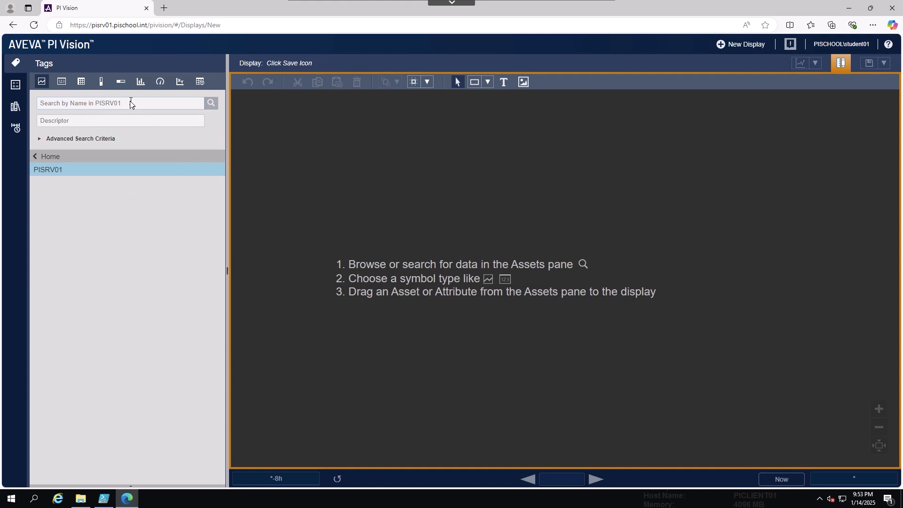
{"action": "type", "text": "MQTT*"}
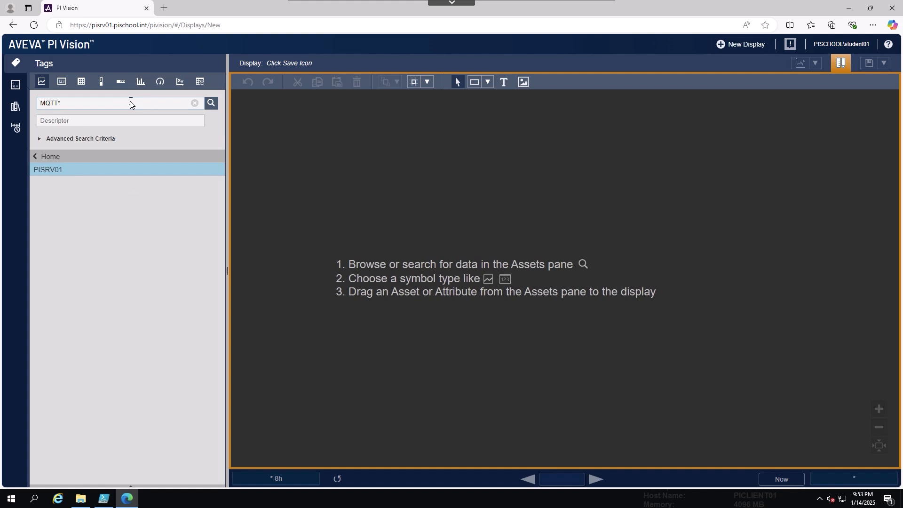
{"action": "key", "text": "Return"}
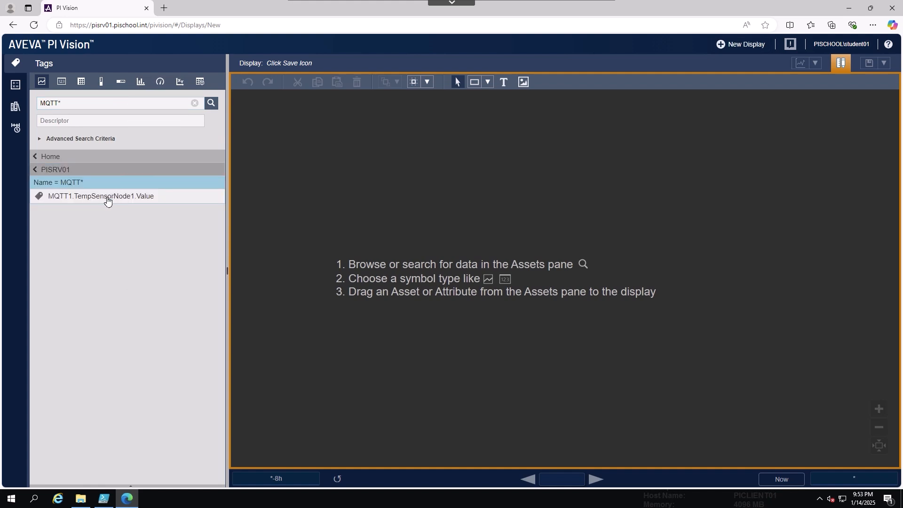
- Add a trend of MQTT1.TempSensorNode1.Value to the display and set the time range to 1h
{"action": "left_click_drag", "start_coordinate": [106, 198], "coordinate": [317, 160]}
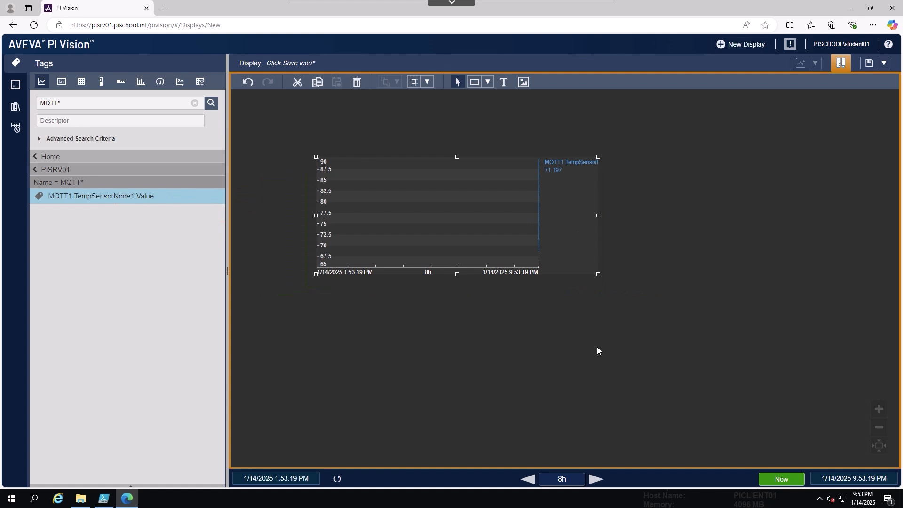
{"action": "mouse_move", "coordinate": [568, 480]}
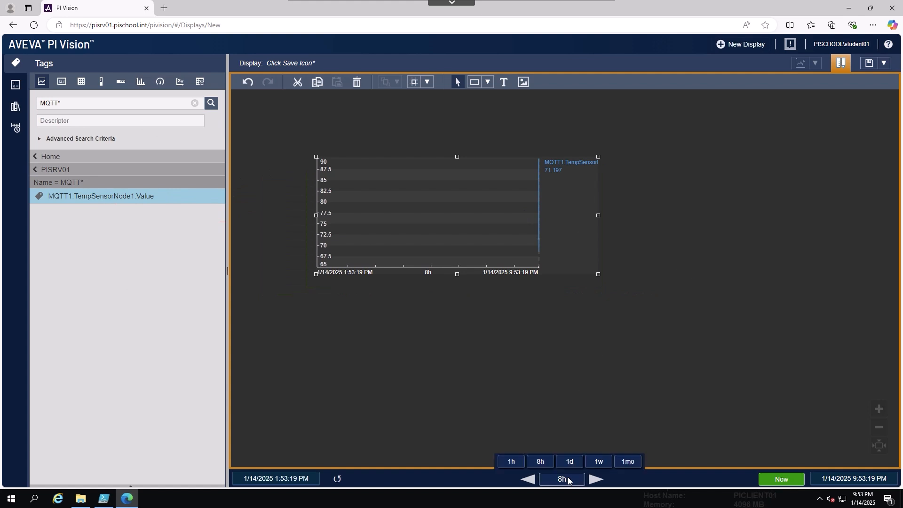
{"action": "left_click", "coordinate": [511, 462]}
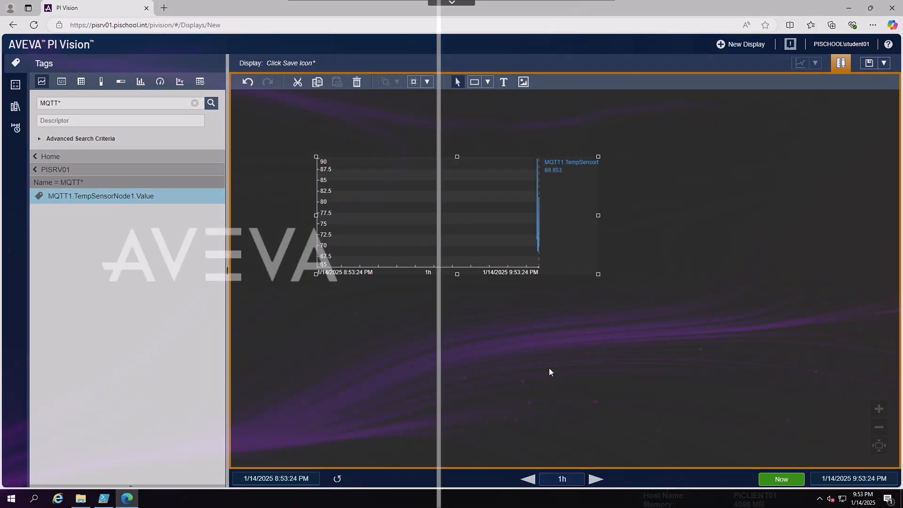